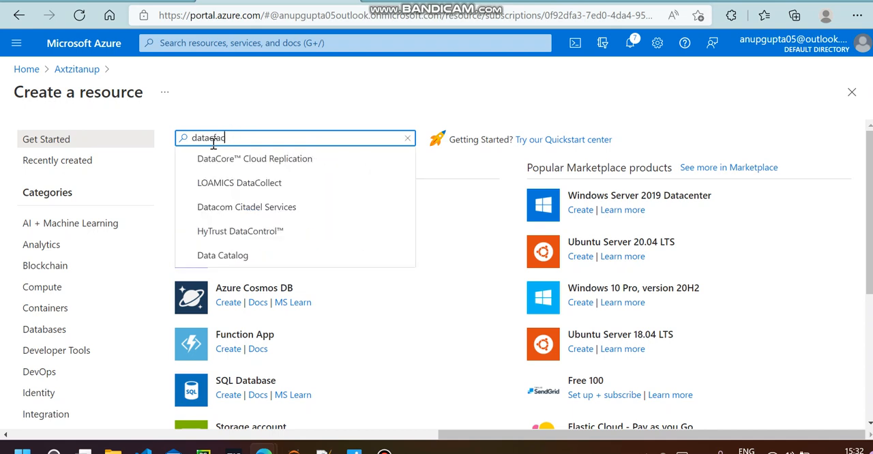
Search the marketplace for "data fac", choose the Data Factory product and start creating it
left_click(213, 137)
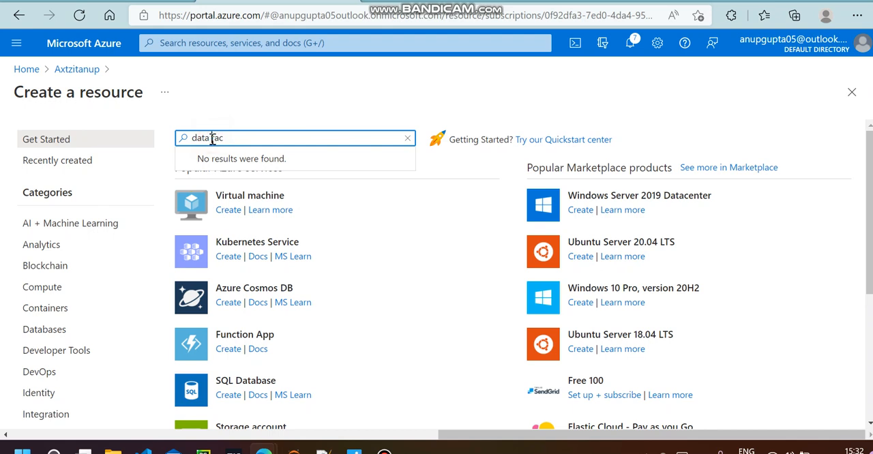
left_click(237, 139)
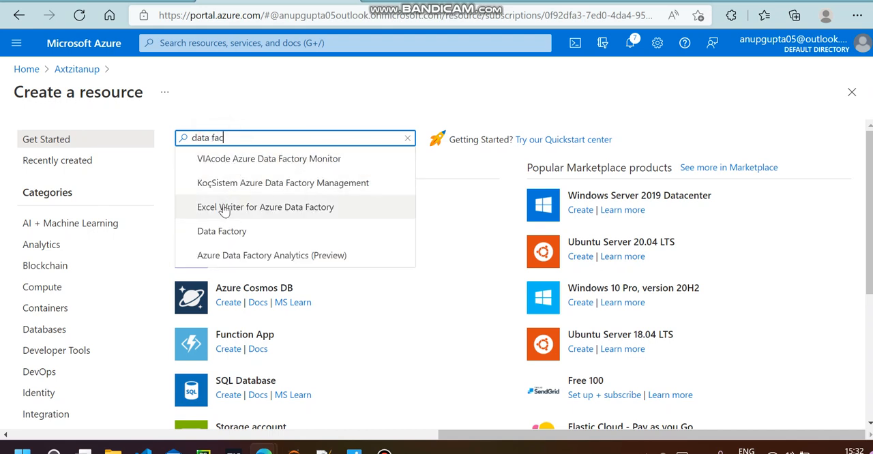
left_click(221, 231)
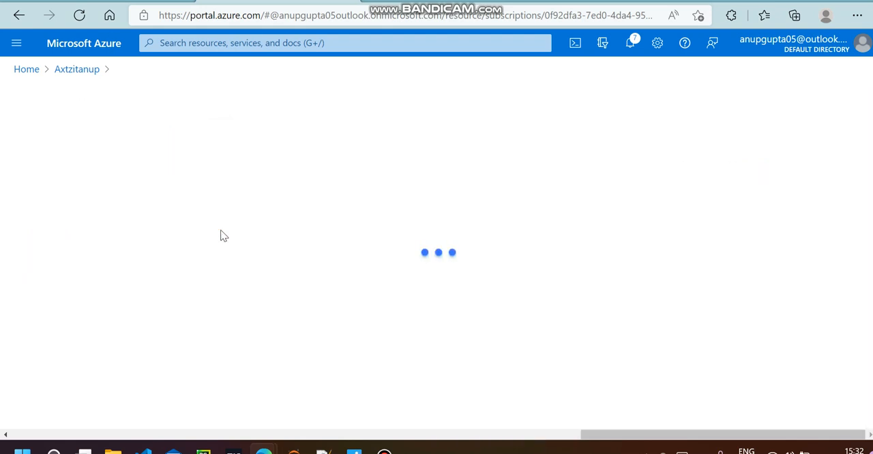
scroll(220, 234, "down", 5)
left_click(288, 229)
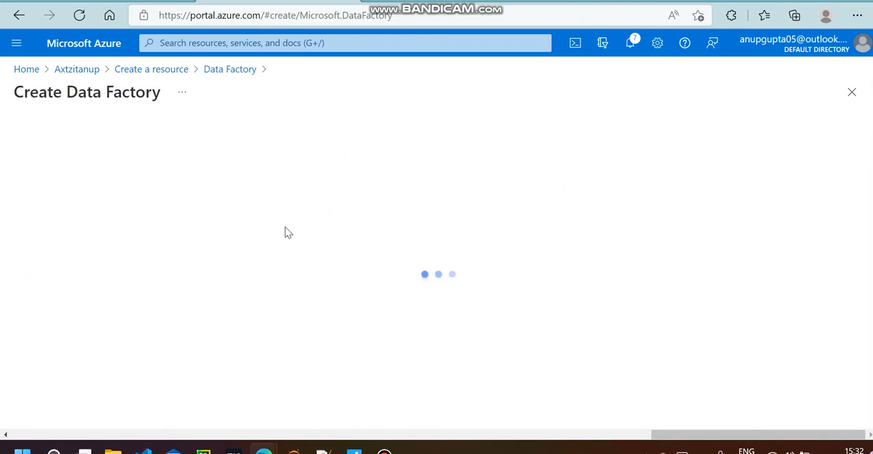
Set the new data factory's region to South India
scroll(266, 253, "down", 2)
scroll(255, 209, "up", 2)
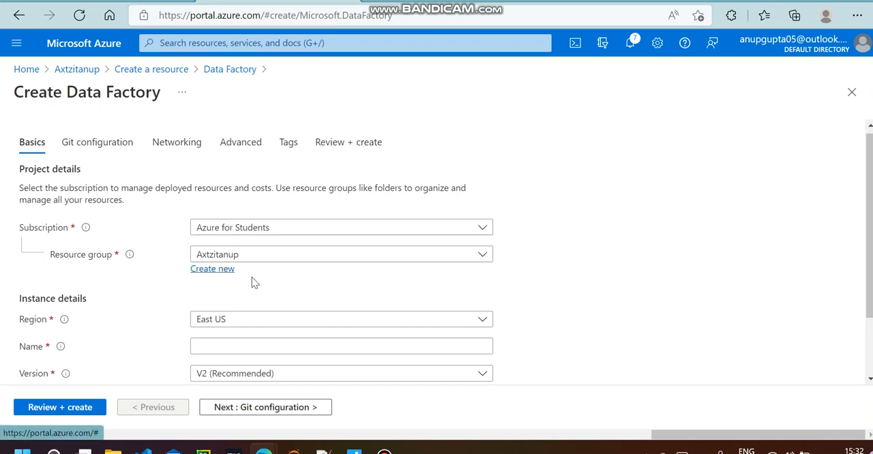
scroll(252, 277, "down", 1)
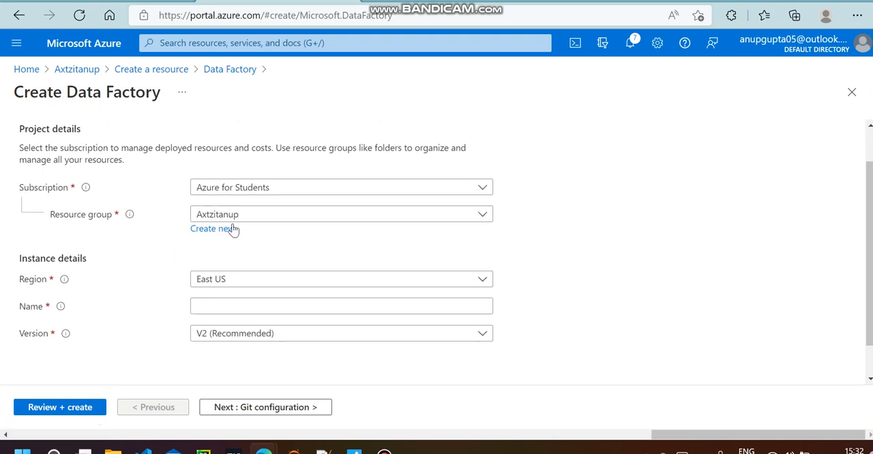
left_click(233, 279)
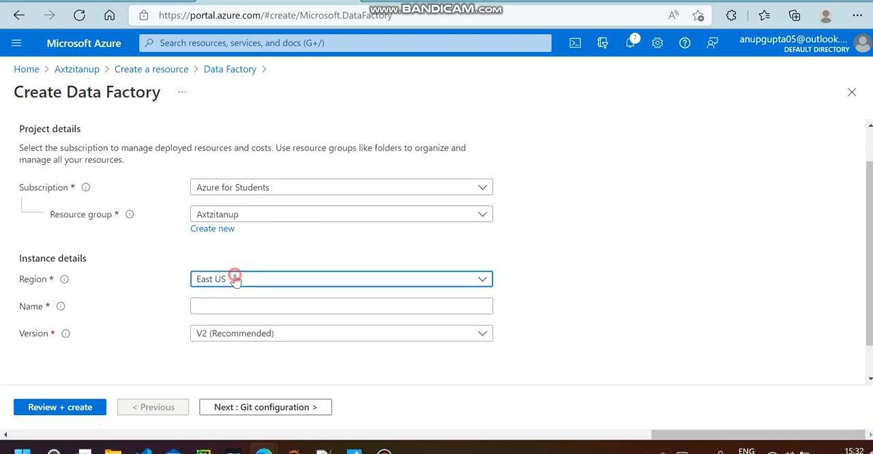
scroll(318, 207, "down", 15)
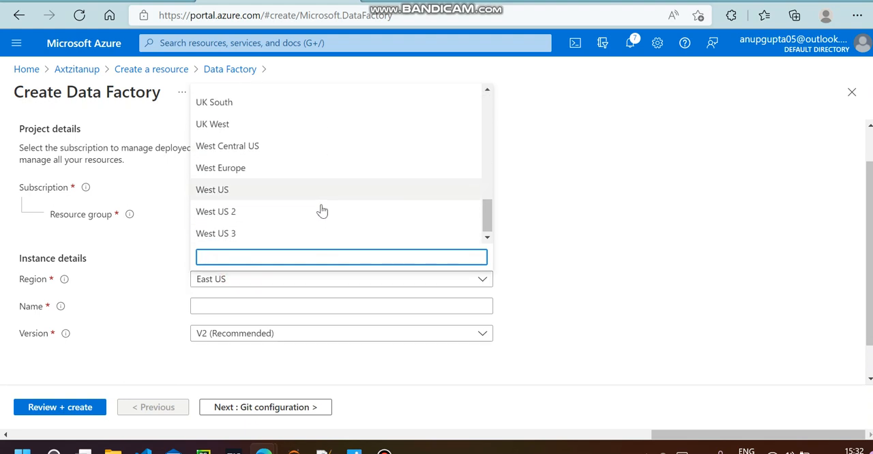
scroll(251, 191, "up", 10)
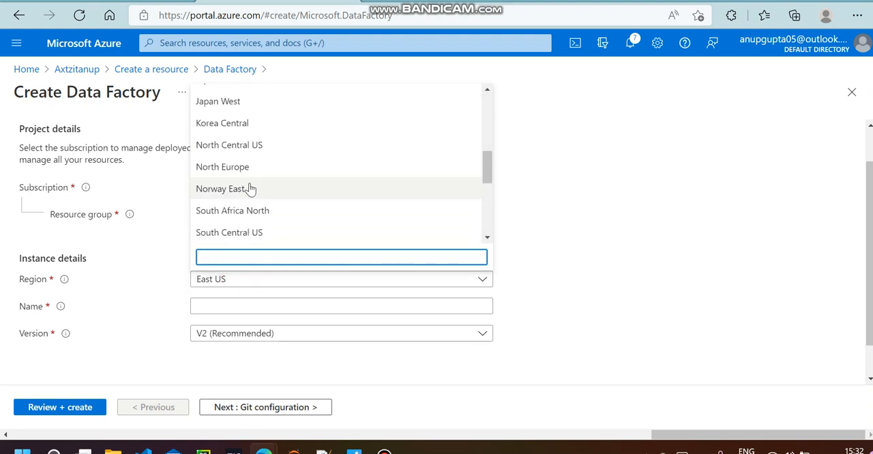
scroll(251, 190, "up", 3)
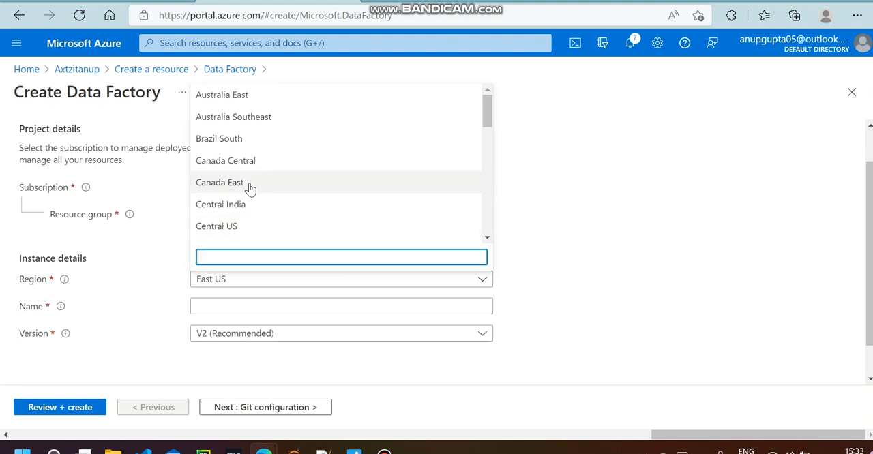
scroll(251, 190, "down", 3)
scroll(251, 190, "down", 5)
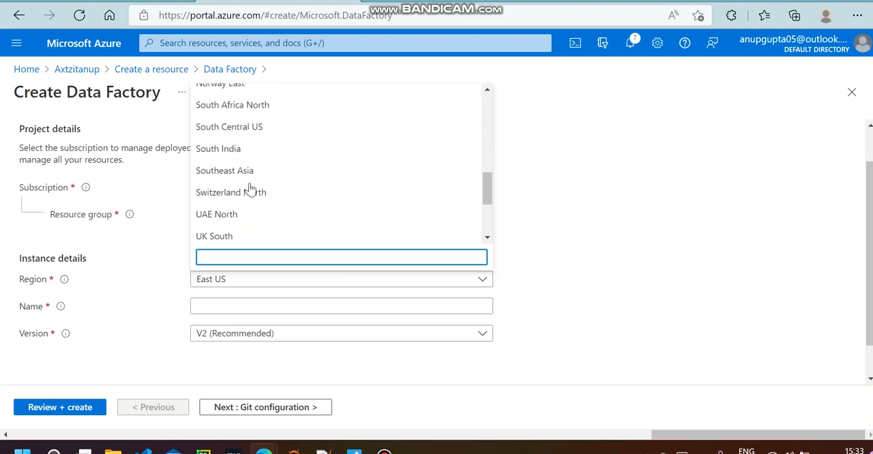
scroll(251, 191, "down", 1)
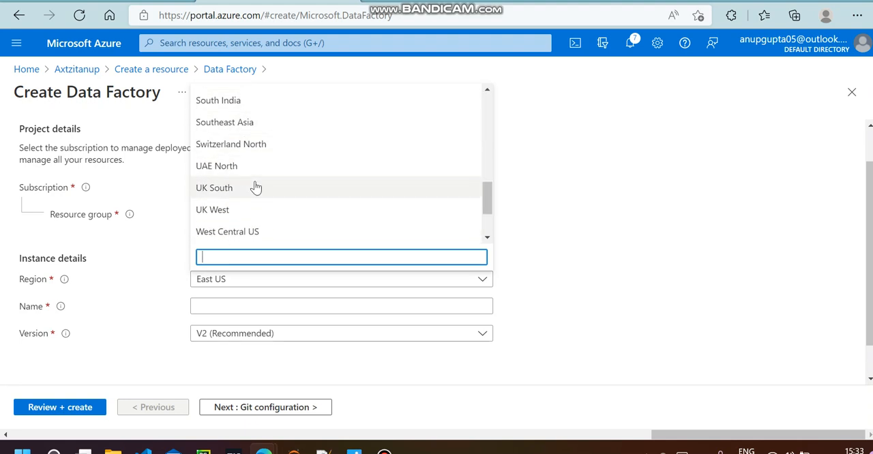
scroll(254, 191, "down", 2)
scroll(251, 193, "down", 2)
scroll(245, 199, "up", 5)
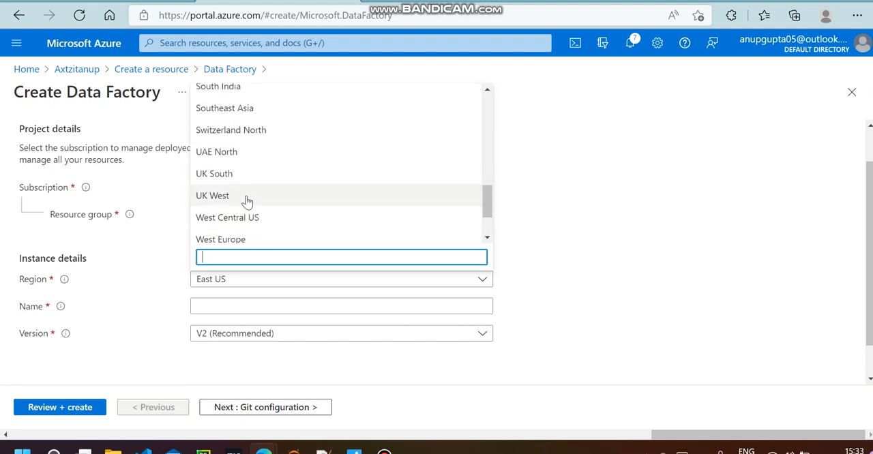
scroll(244, 201, "up", 2)
scroll(243, 199, "down", 2)
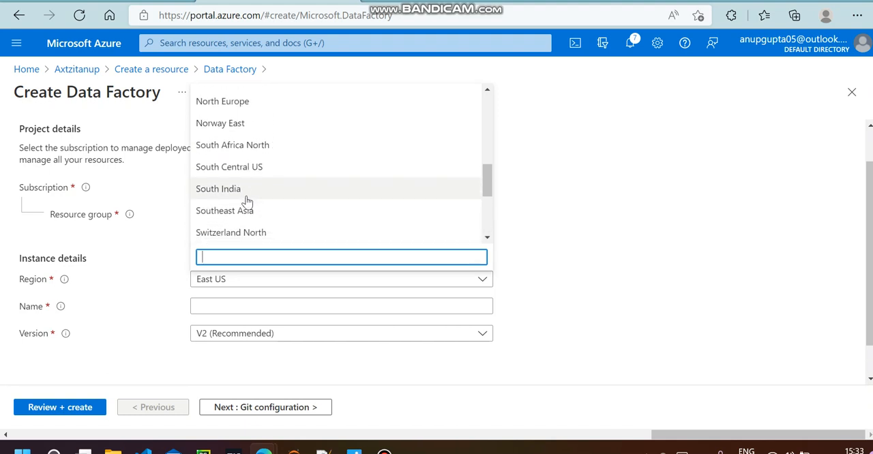
left_click(234, 159)
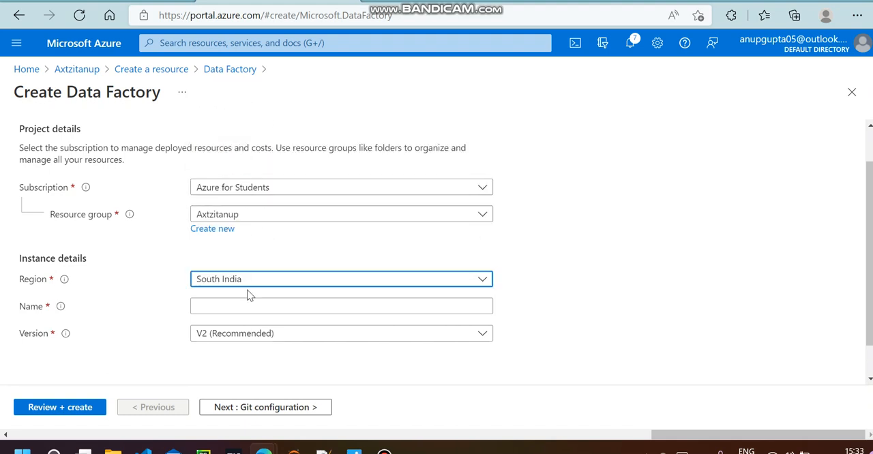
Name the data factory instance axtzdatafactory
left_click(220, 304)
left_click(746, 291)
left_click(452, 304)
type("axtzdatafactory")
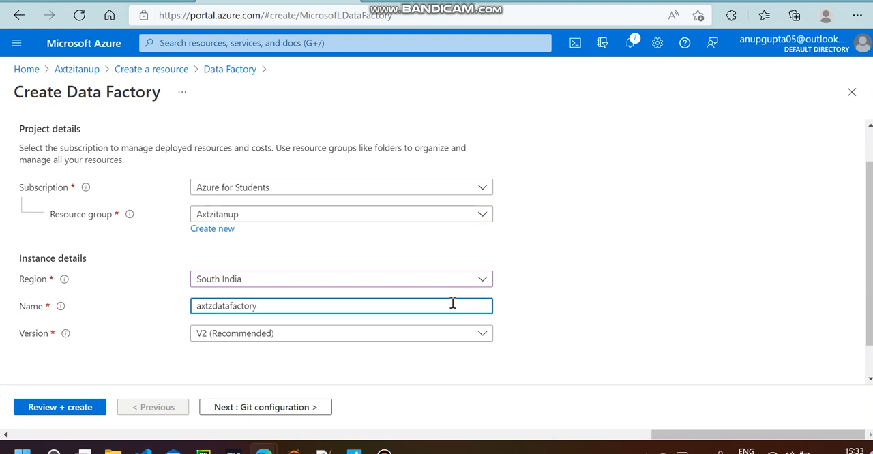
Switch the data factory version to V1 (will be deprecated) and back to V2 (Recommended)
left_click(483, 333)
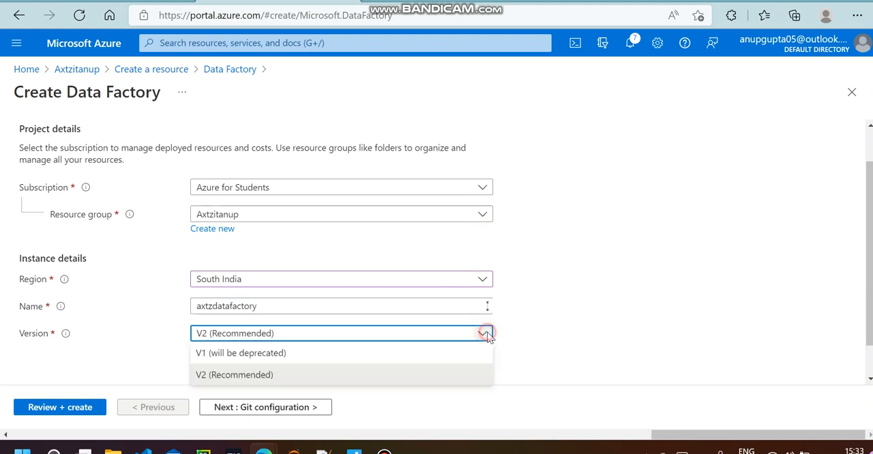
left_click(295, 354)
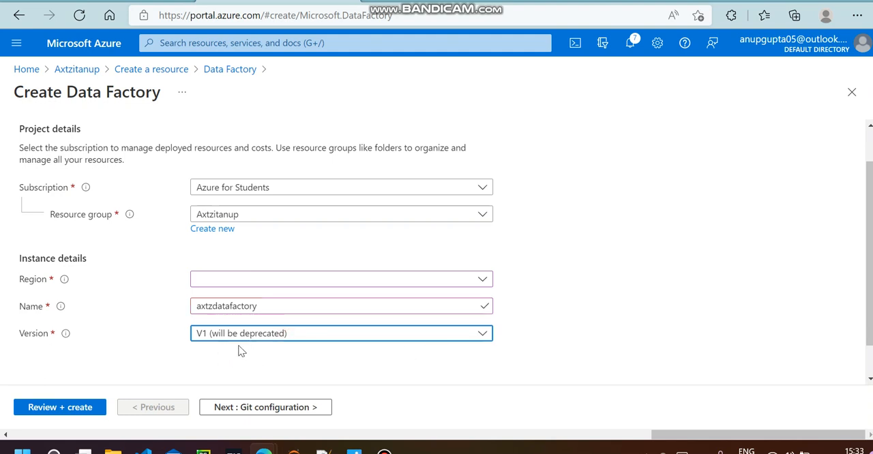
left_click(483, 334)
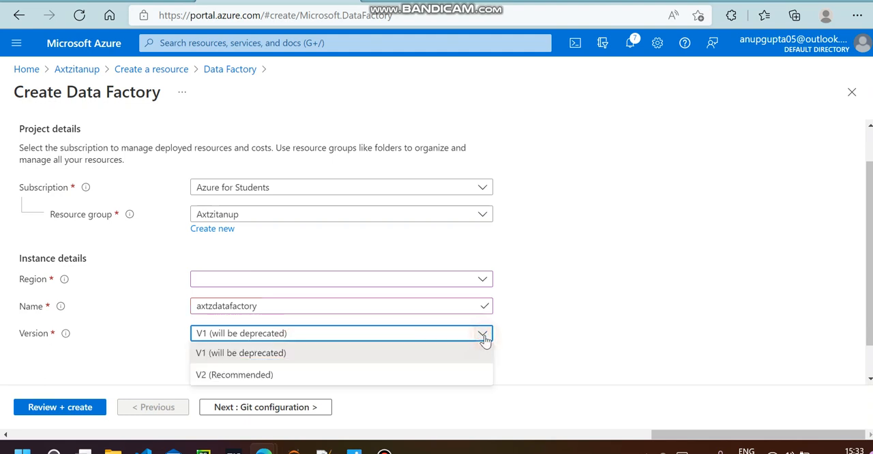
left_click(248, 376)
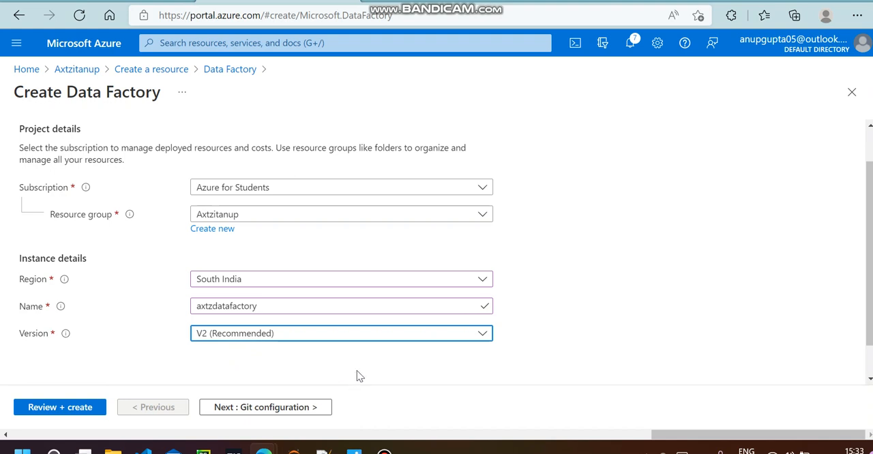
Go on to the Git configuration and choose to configure Git later
scroll(354, 386, "down", 1)
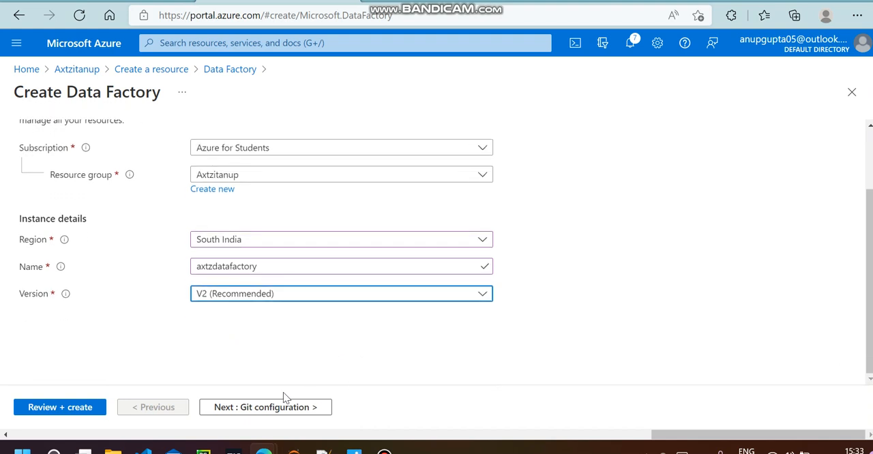
left_click(221, 408)
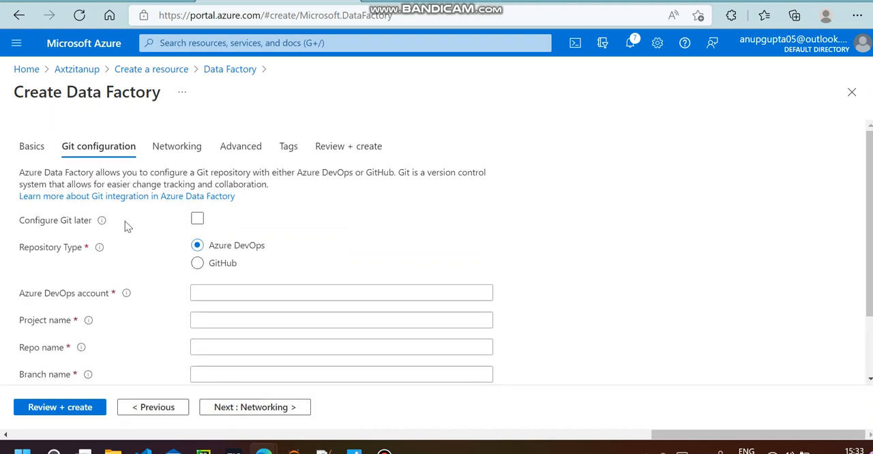
left_click(197, 219)
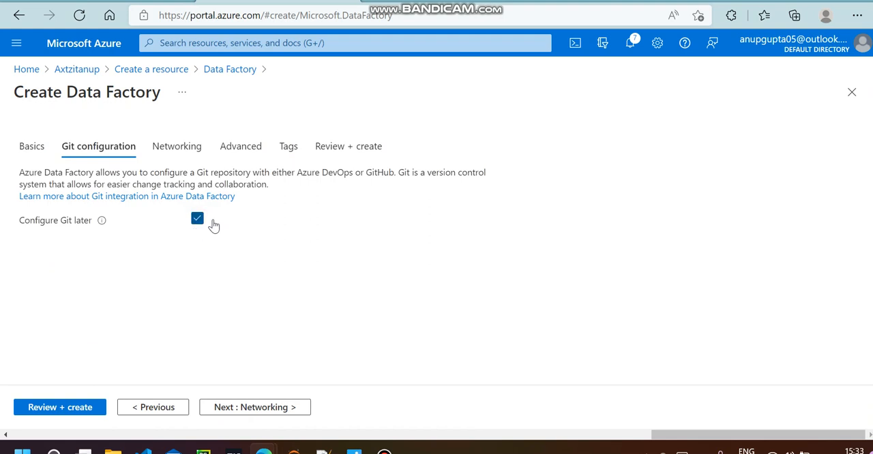
Keep the default networking, encryption and tag settings, and create the data factory from the review page
left_click(243, 406)
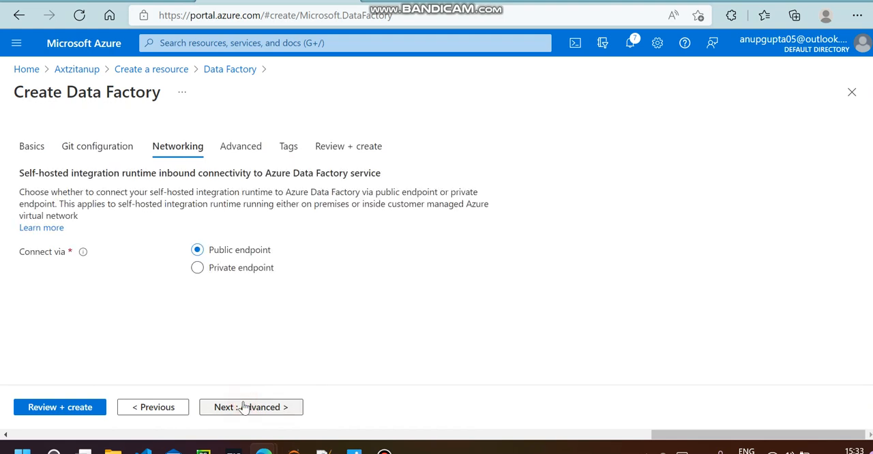
left_click(233, 407)
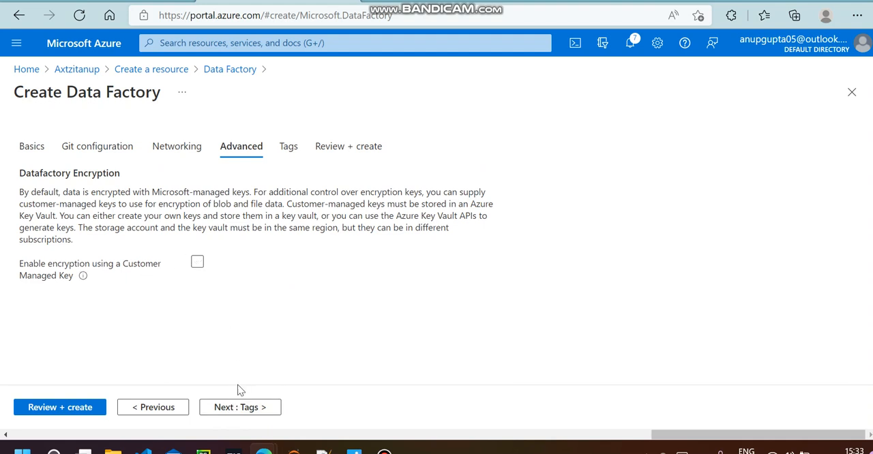
left_click(231, 406)
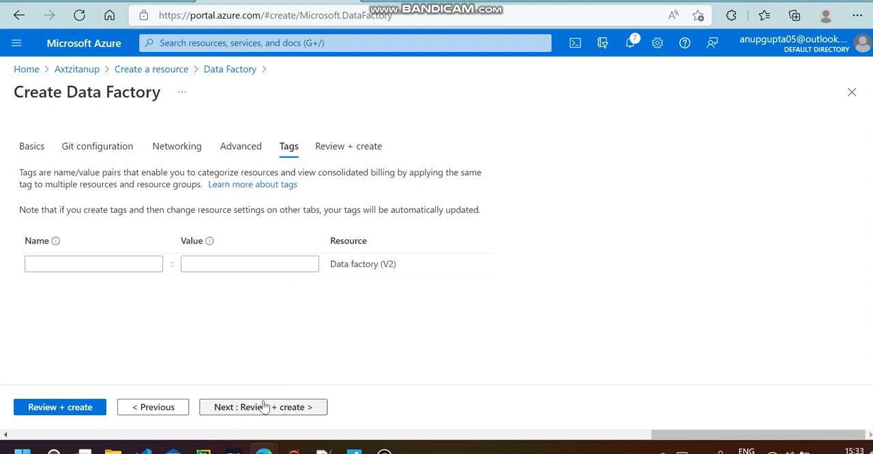
left_click(261, 409)
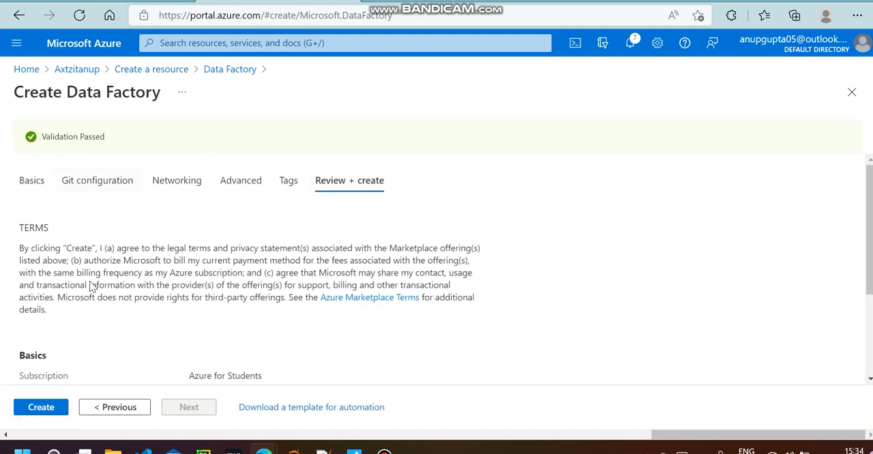
left_click(38, 409)
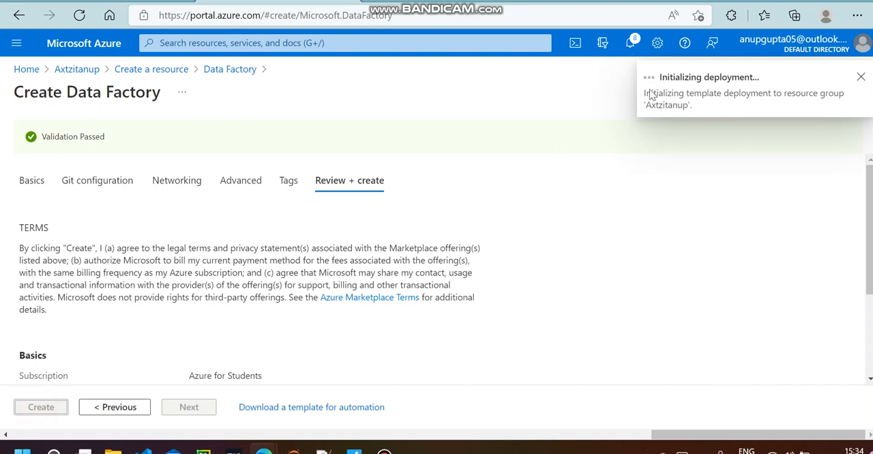
Return to the portal home page and open the Axtzitanup resource group from the recent resources
left_click(228, 70)
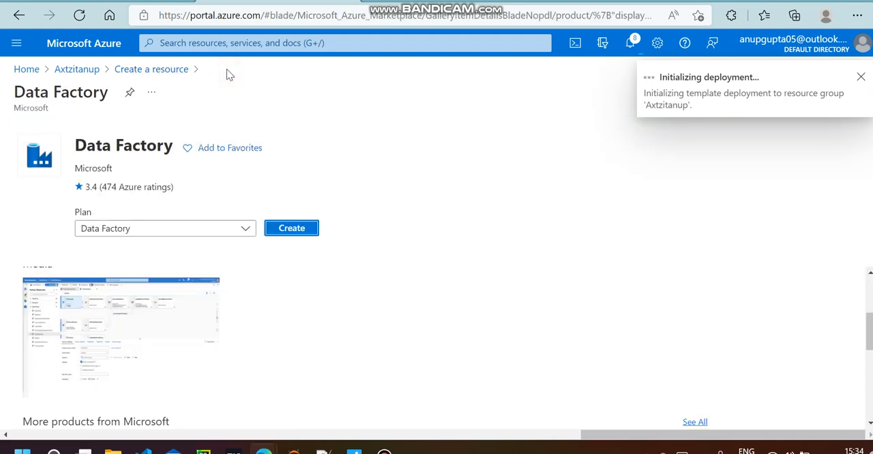
left_click(76, 70)
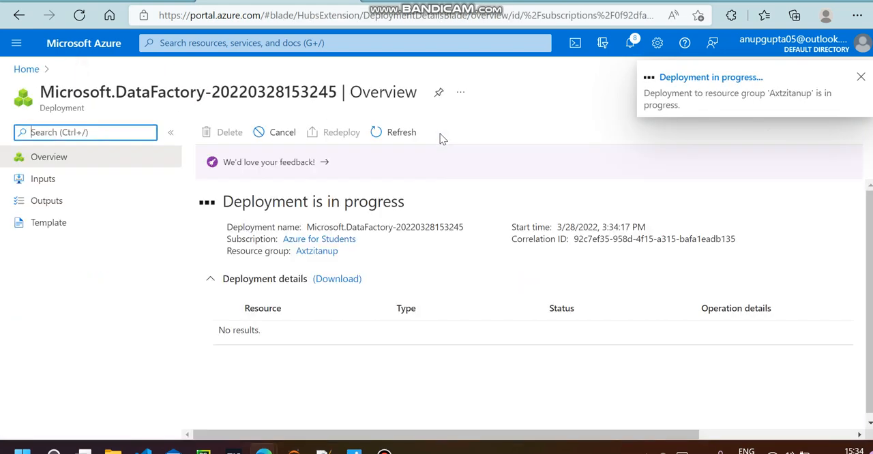
left_click(25, 69)
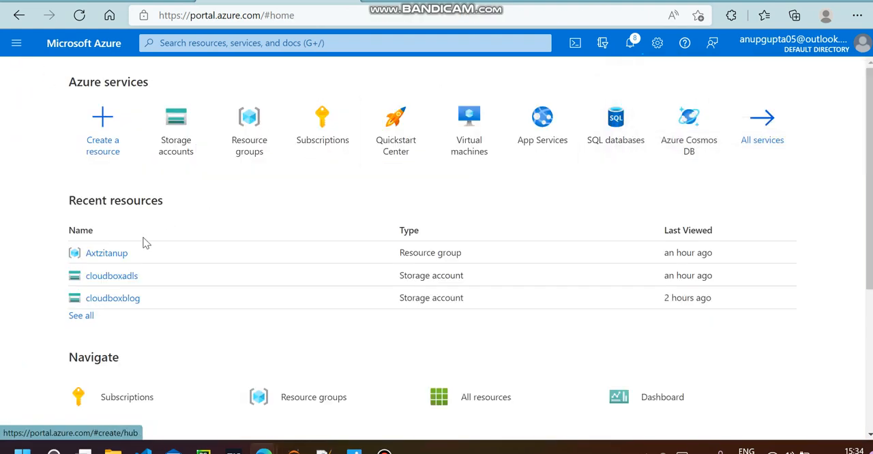
left_click(108, 253)
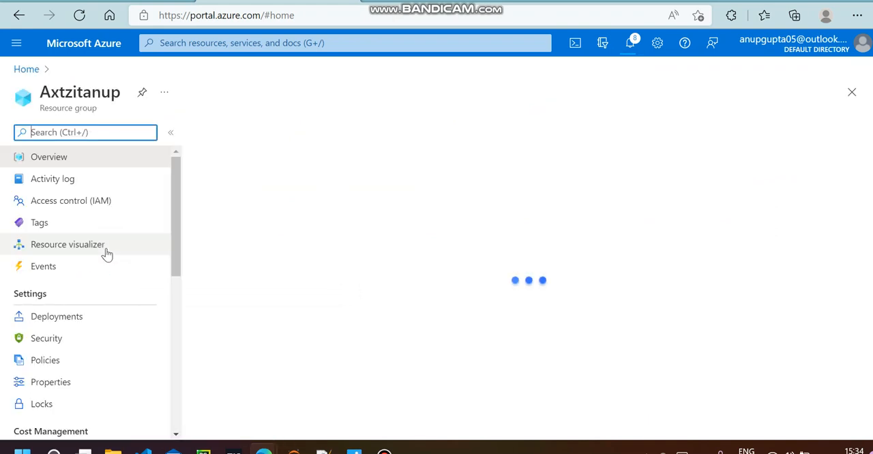
Dismiss the deployment notification and refresh the resource group's resource list
left_click(474, 132)
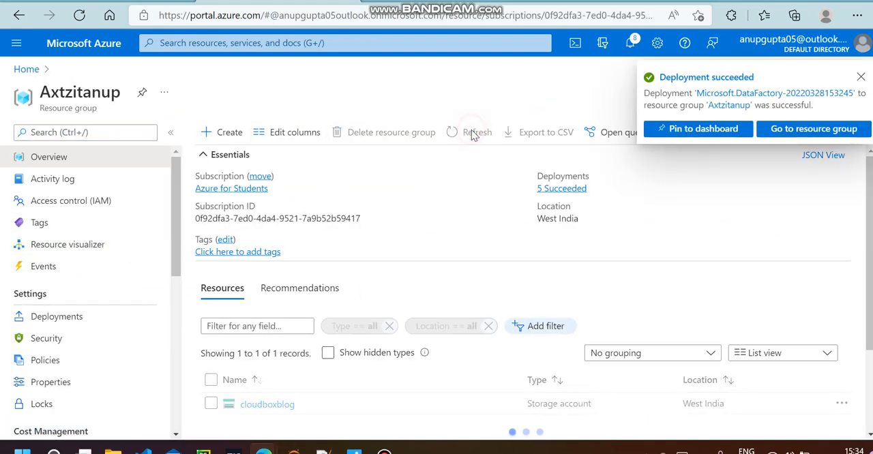
left_click(860, 76)
scroll(488, 278, "down", 2)
scroll(389, 313, "up", 2)
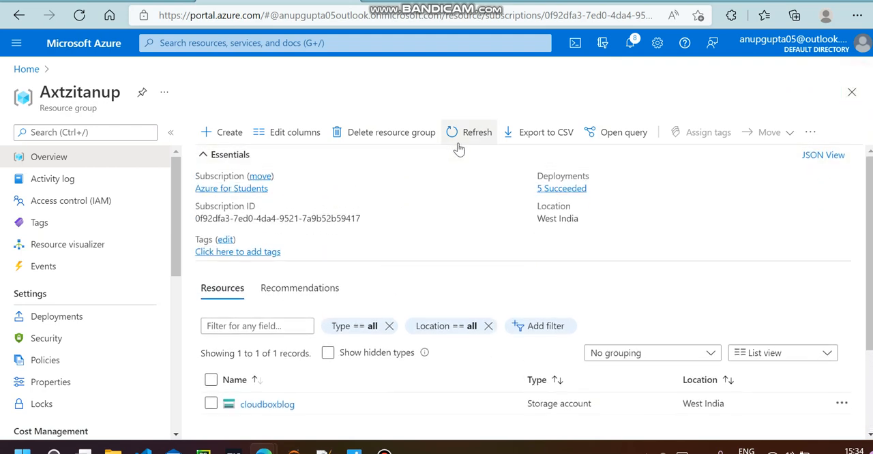
left_click(469, 133)
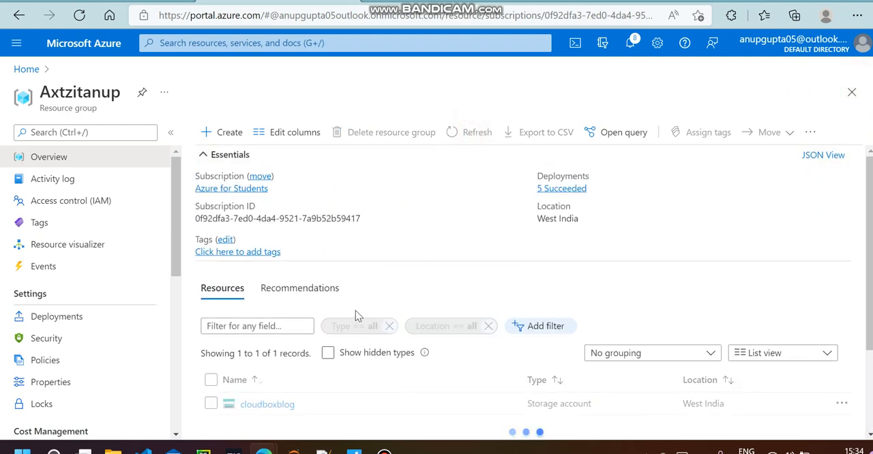
Refresh the Axtzitanup resource list repeatedly and check it for the new data factory
scroll(409, 286, "down", 2)
scroll(380, 327, "up", 2)
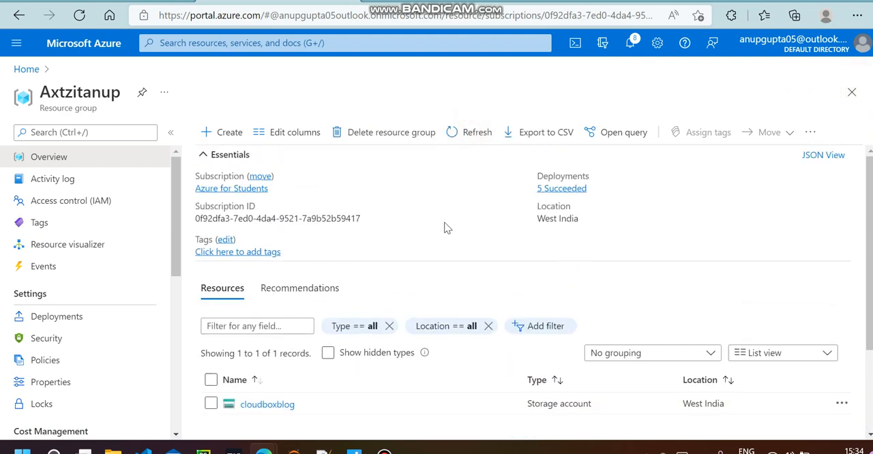
left_click(474, 138)
scroll(392, 292, "down", 2)
scroll(392, 292, "up", 2)
scroll(327, 272, "down", 2)
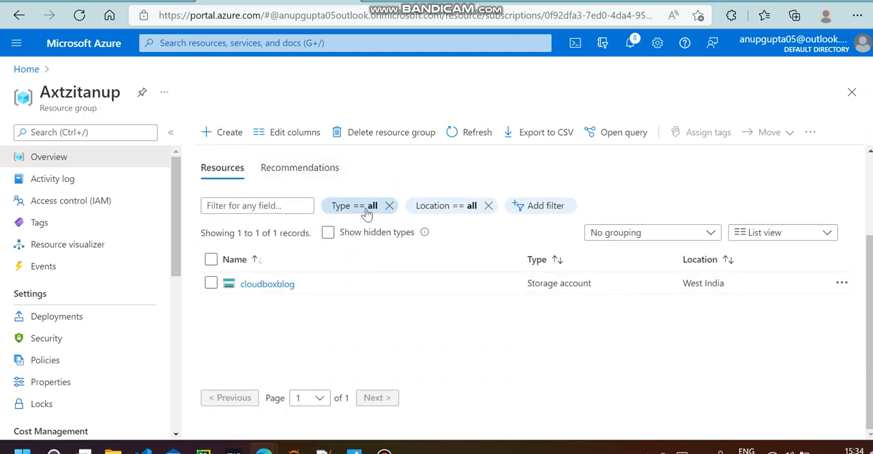
left_click(478, 132)
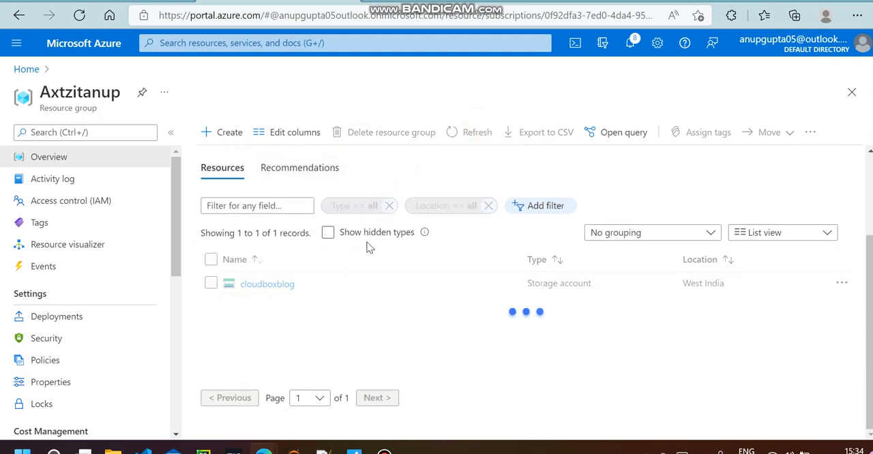
Turn the display of hidden resource types on and off again, and refresh the resource list once more
left_click(328, 234)
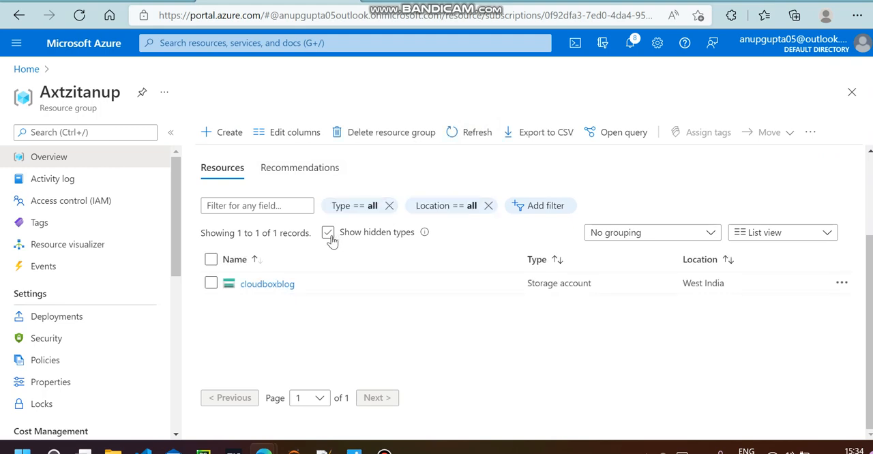
left_click(329, 234)
left_click(327, 234)
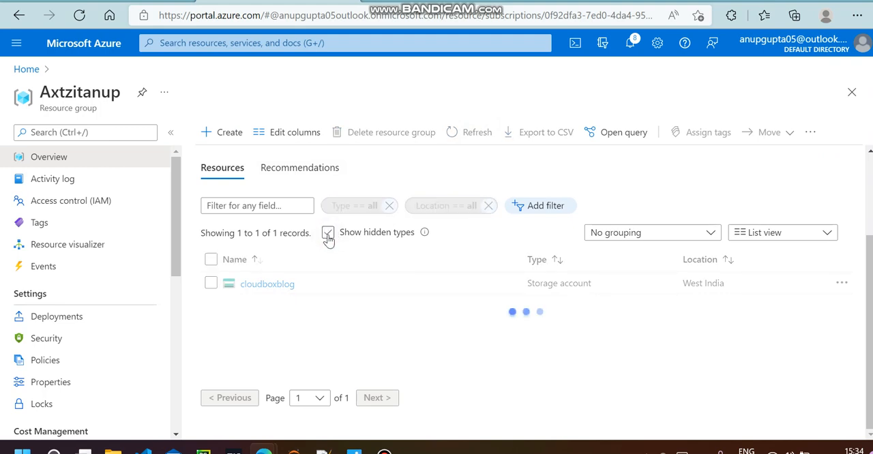
left_click(461, 133)
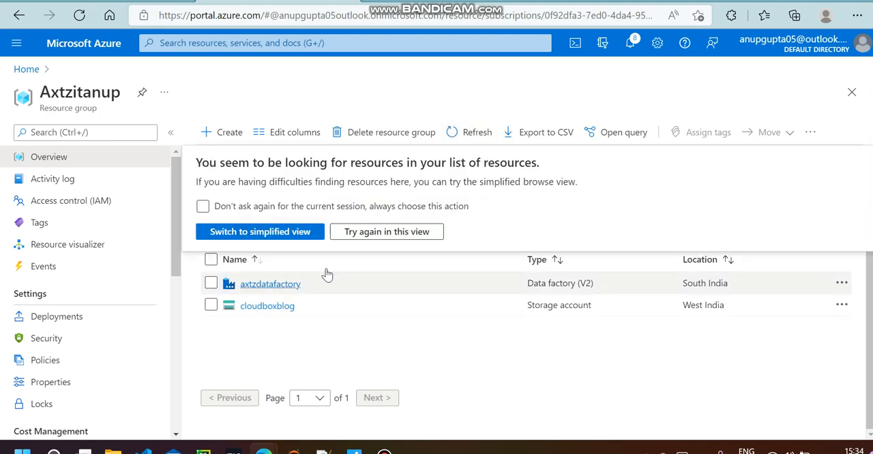
Open the axtzdatafactory resource and launch Azure Data Factory Studio from its overview
left_click(273, 286)
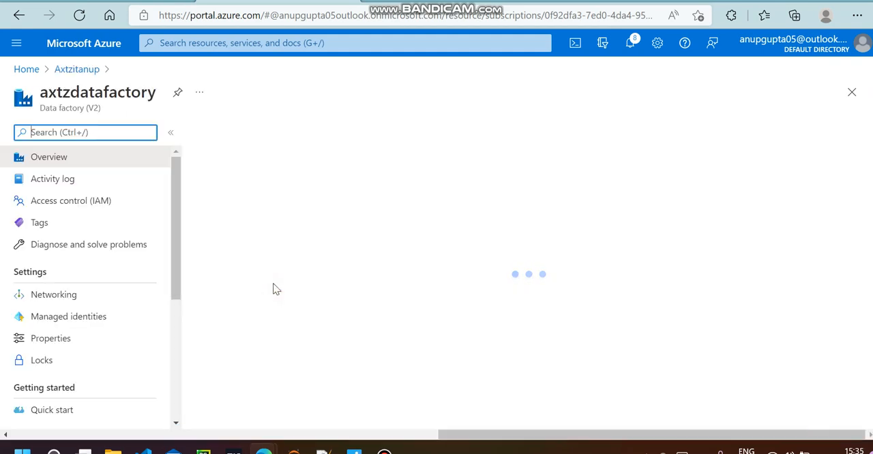
scroll(342, 299, "down", 1)
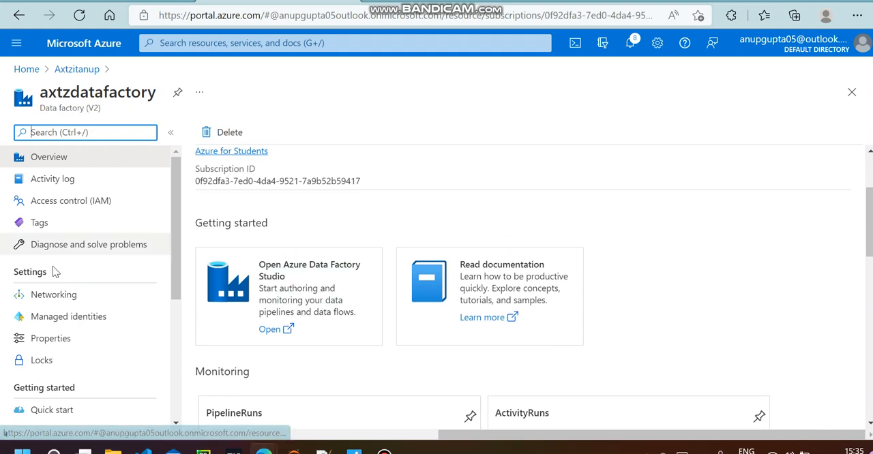
left_click(271, 330)
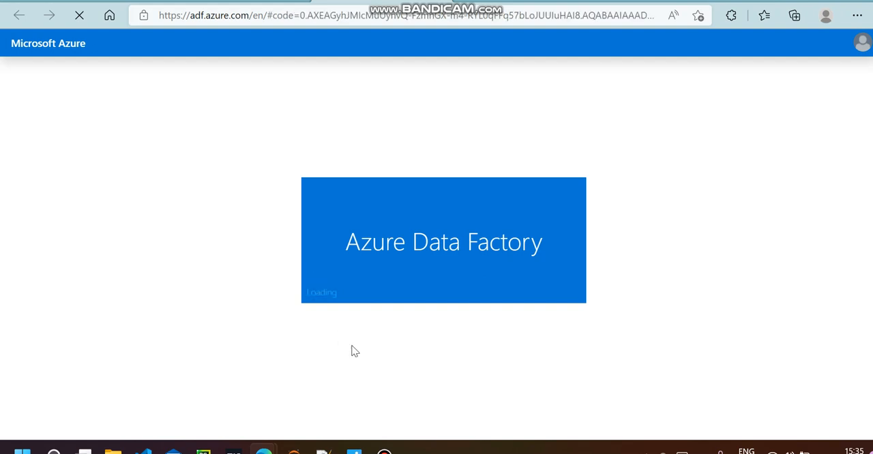
left_click(383, 450)
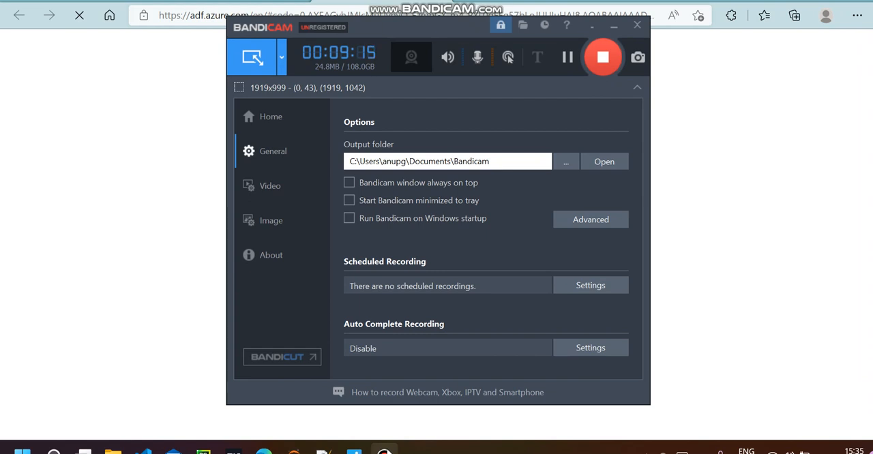
left_click(384, 450)
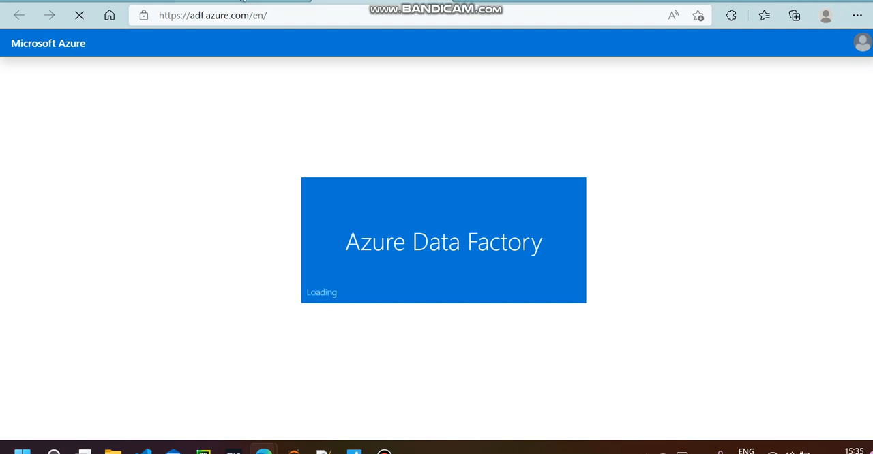
left_click(244, 0)
left_click(383, 2)
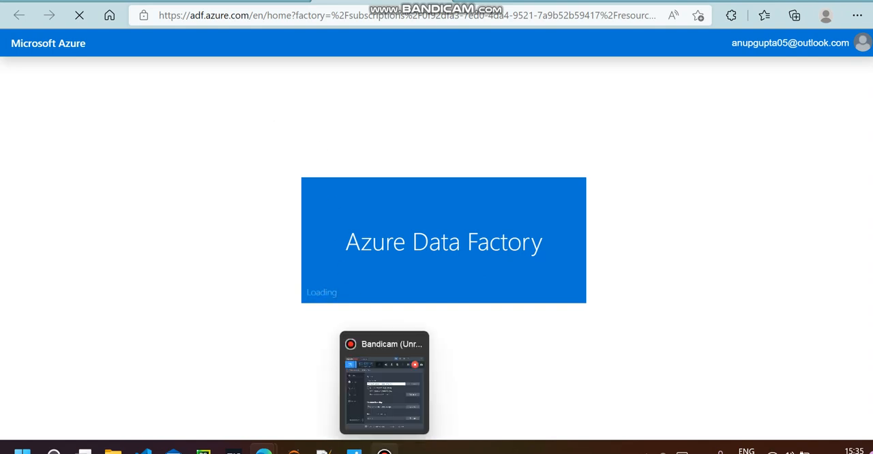
left_click(386, 449)
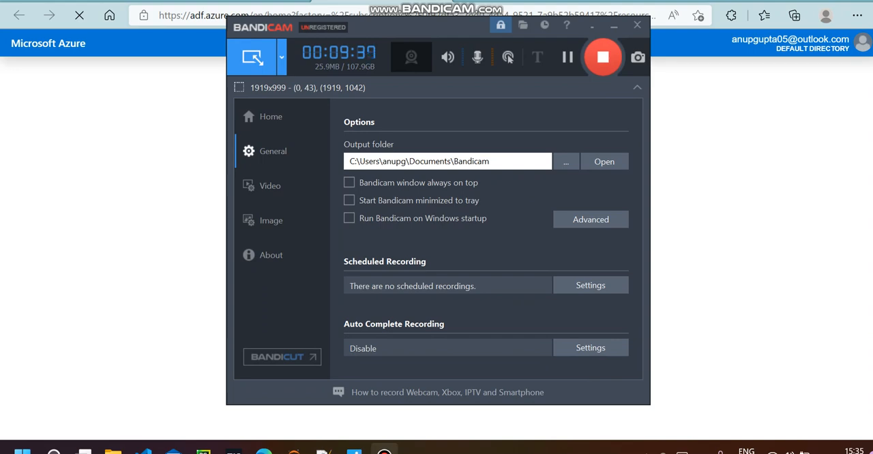
left_click(612, 27)
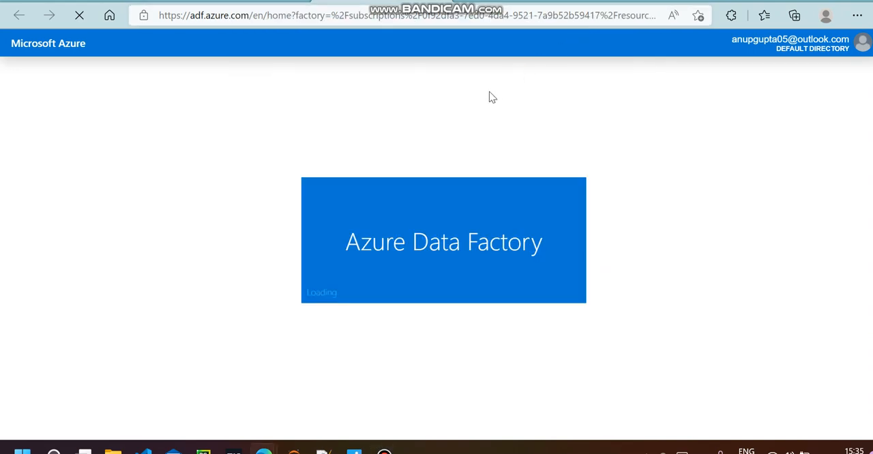
left_click(249, 2)
left_click(367, 2)
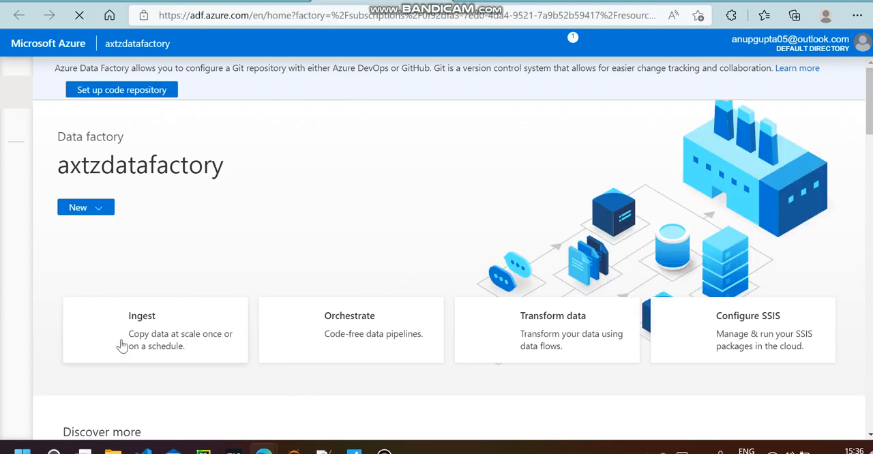
left_click(385, 450)
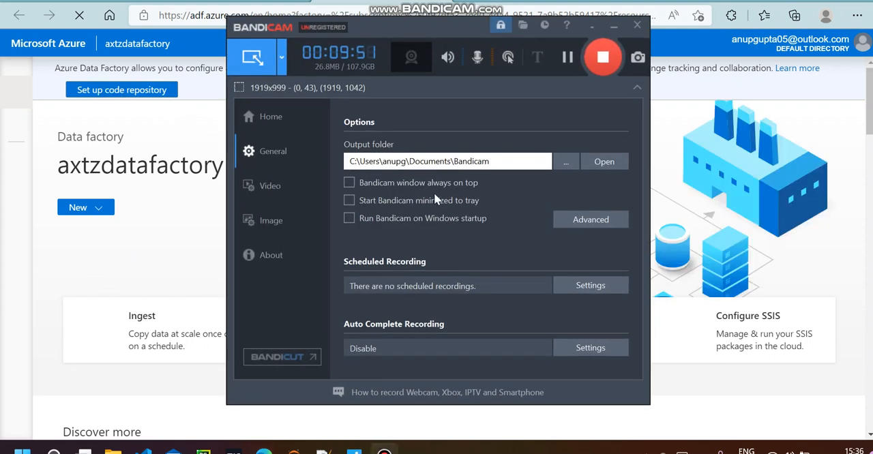